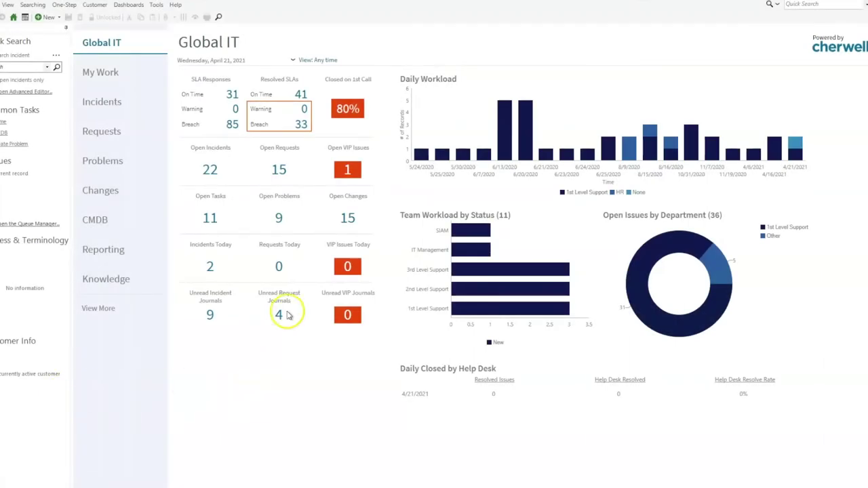
Step: Open the Contact Manager, search to list all contacts, and open an employee's record
click(96, 5)
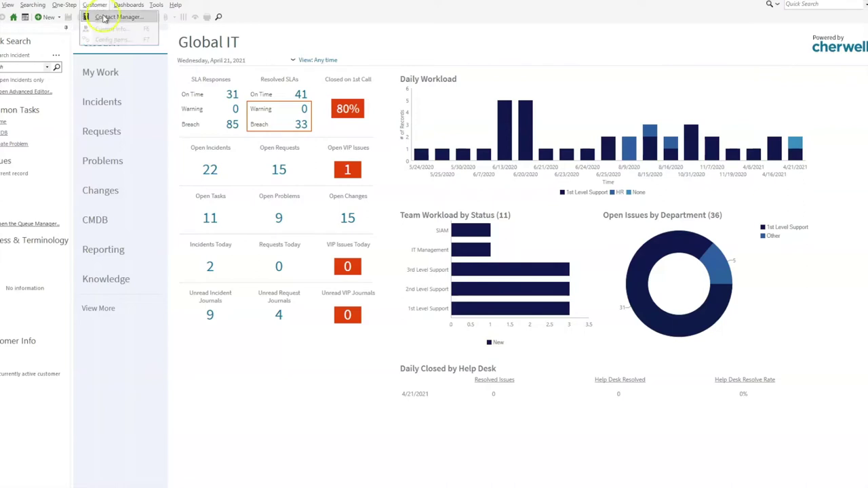
click(112, 15)
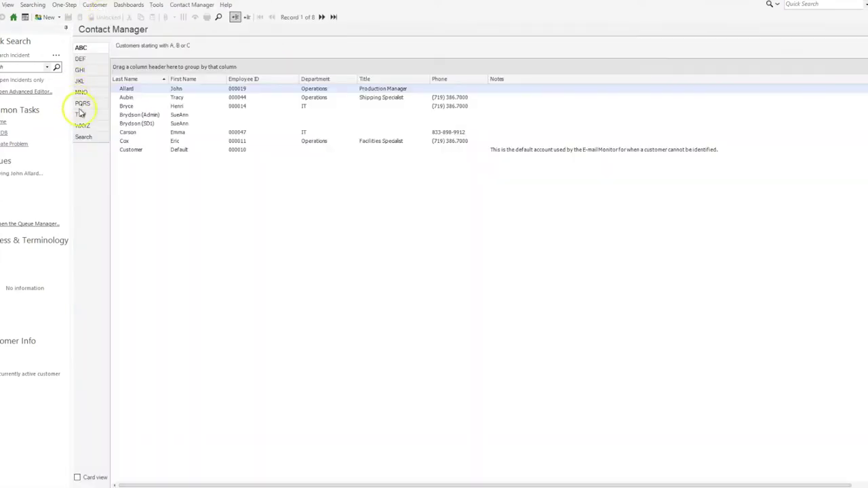
click(85, 137)
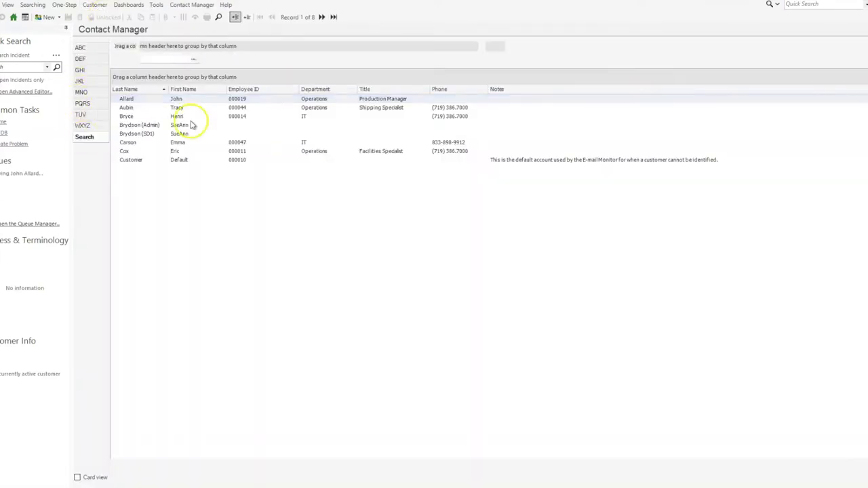
click(497, 46)
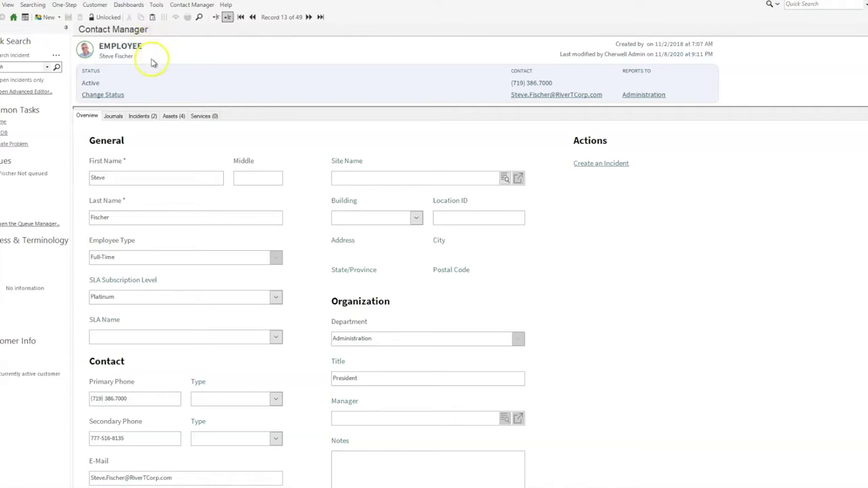
click(144, 117)
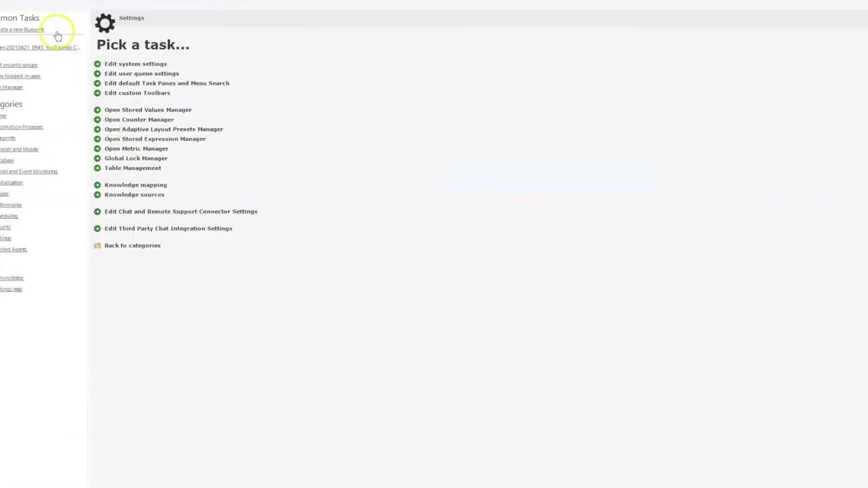
Step: Open the most recent customization blueprint in Cherwell Administrator
click(39, 49)
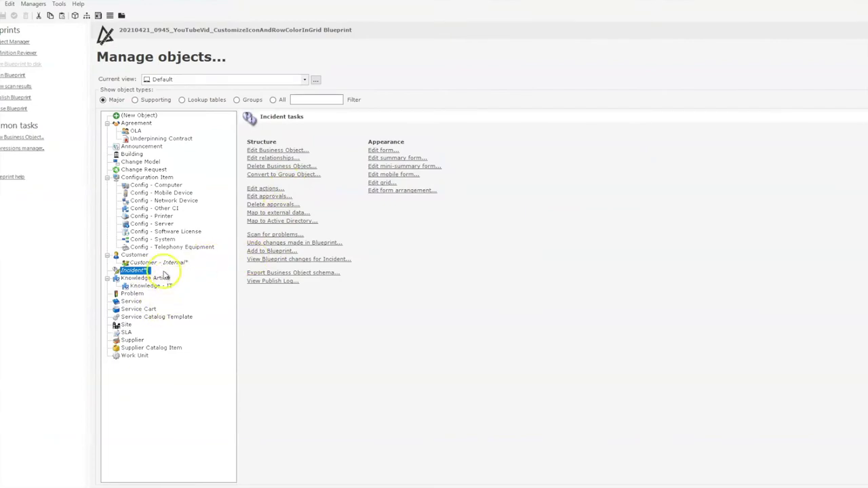
Step: Edit the Customer - Internal grid and bring up its Grid Properties
click(166, 263)
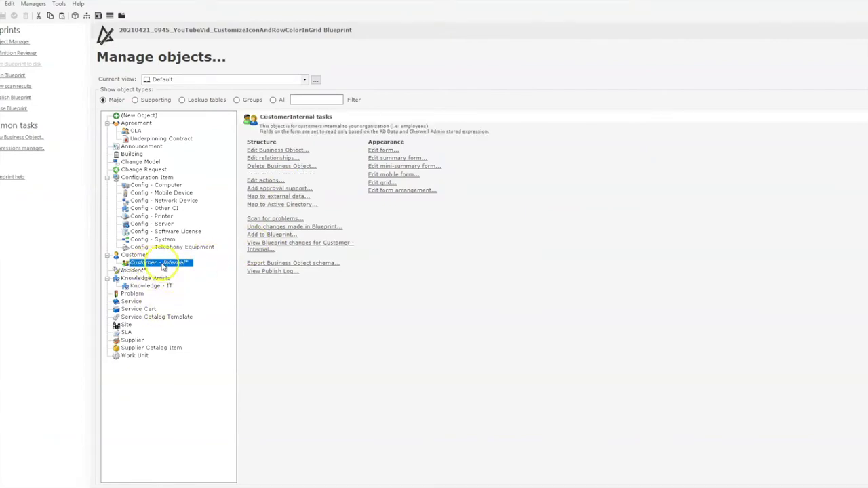
click(378, 184)
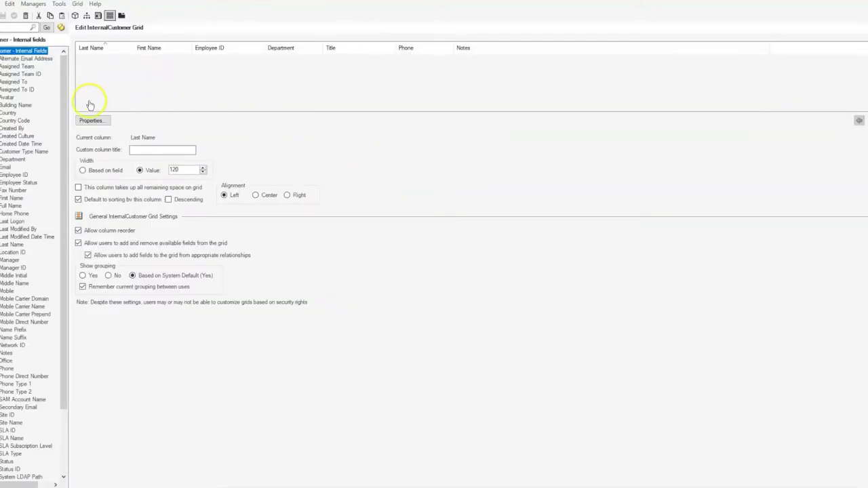
click(95, 121)
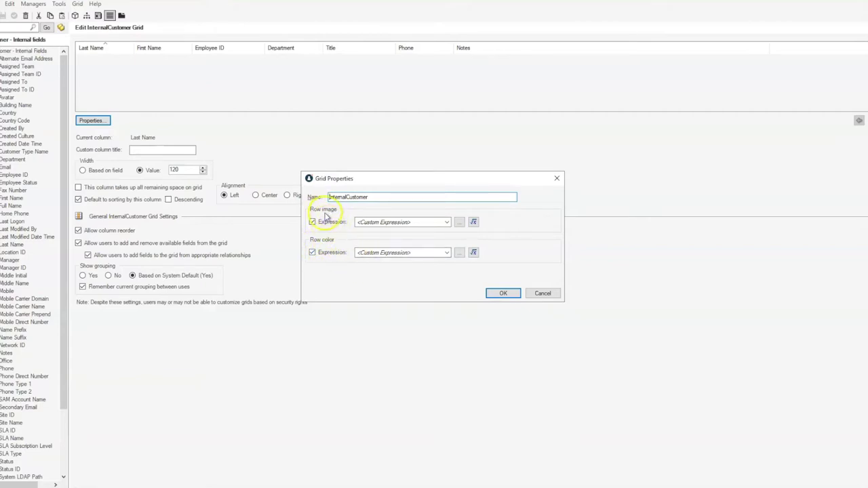
Step: Edit the Row image expression and browse the Global images folder for the VIP image
click(474, 222)
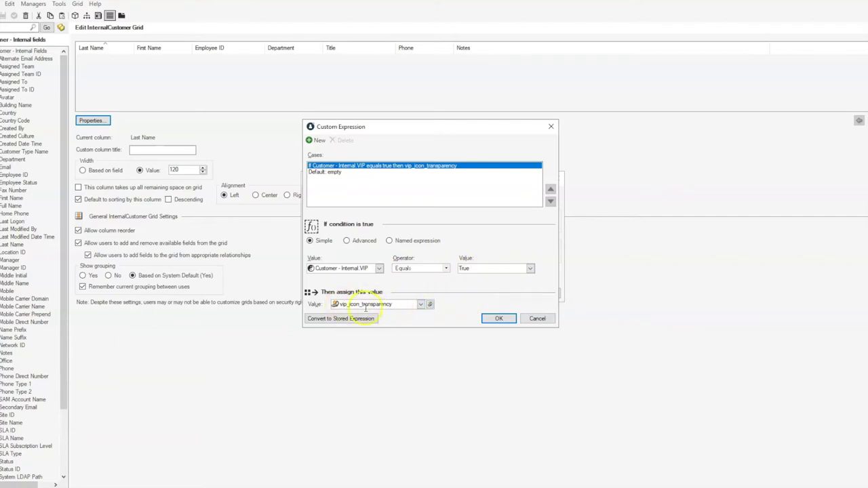
click(429, 304)
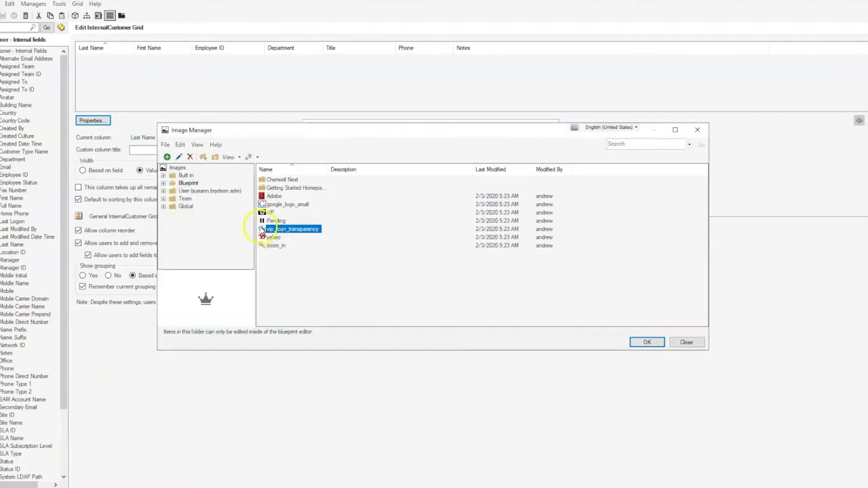
click(185, 207)
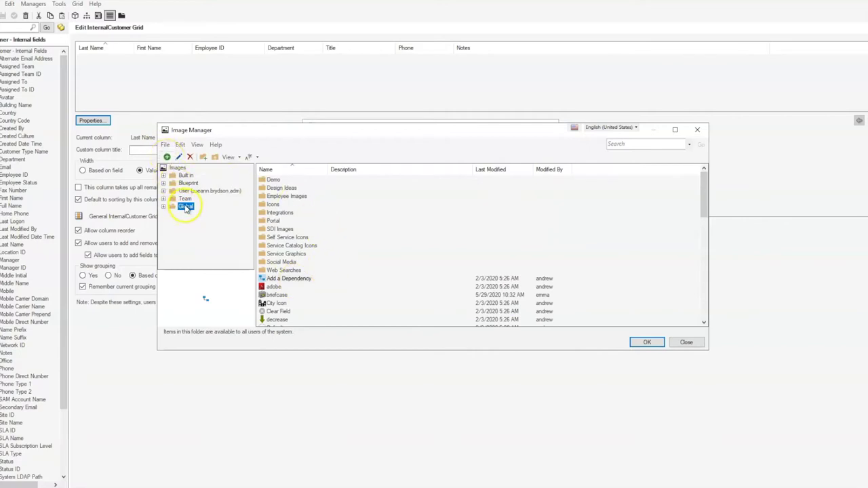
Step: Import VIP Icon.png into the Global folder as a new image named 'New VIP Icon'
click(167, 157)
click(518, 271)
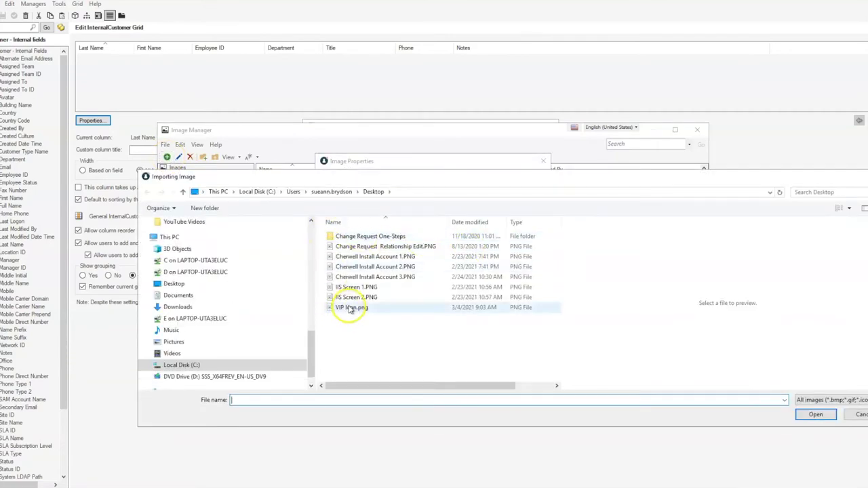
click(345, 309)
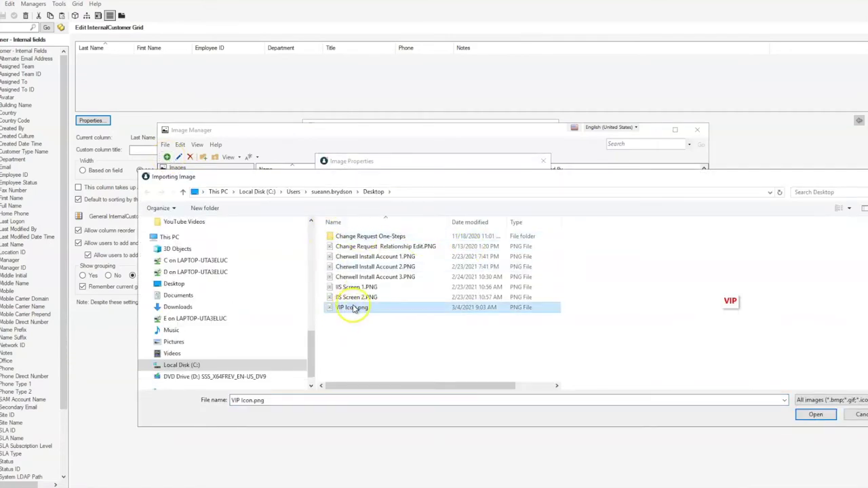
click(816, 415)
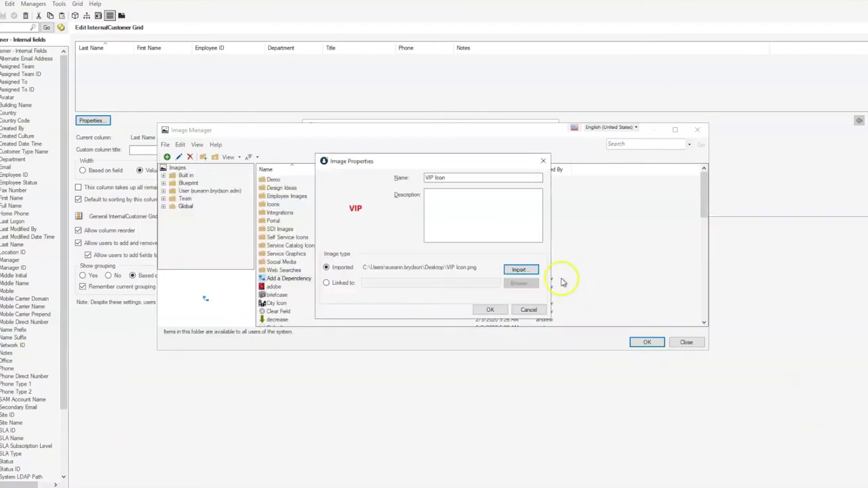
click(427, 178)
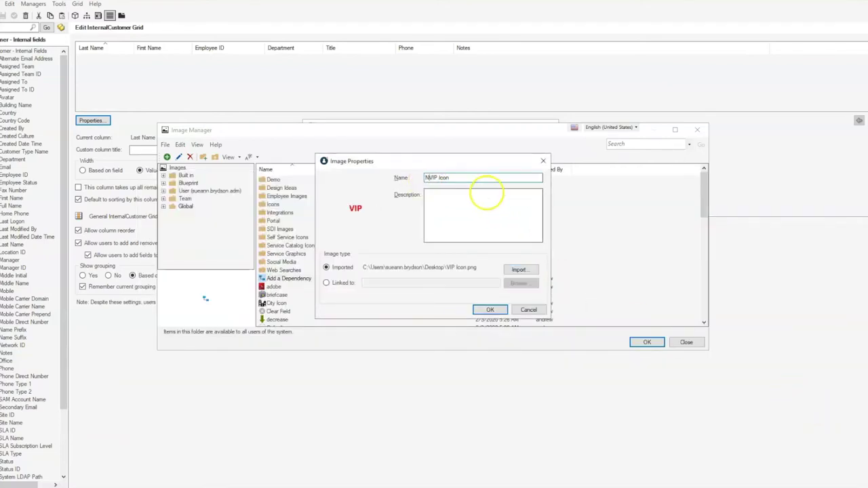
text(New)
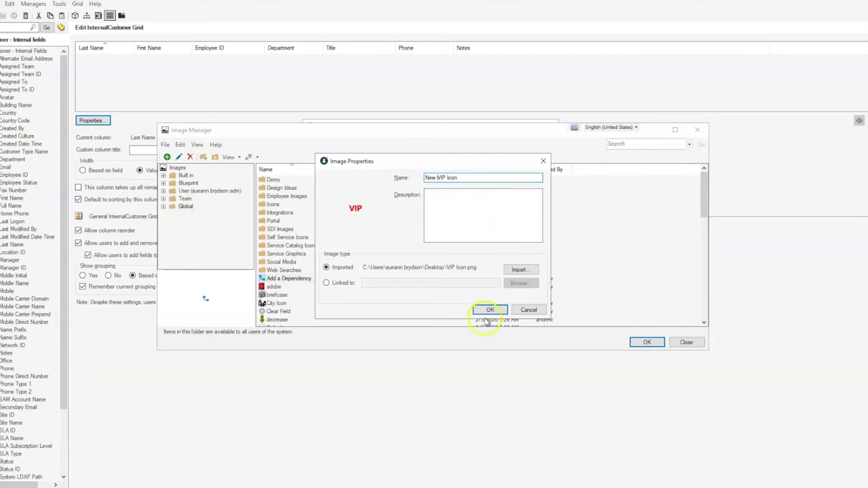
click(488, 312)
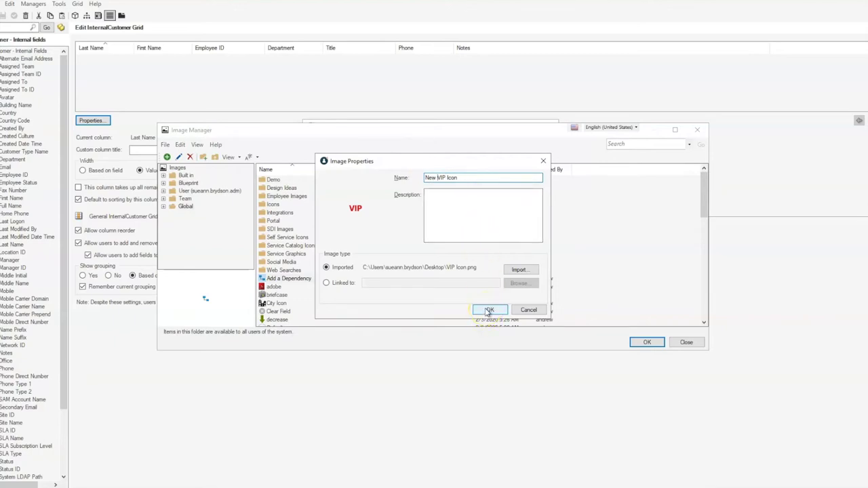
click(489, 310)
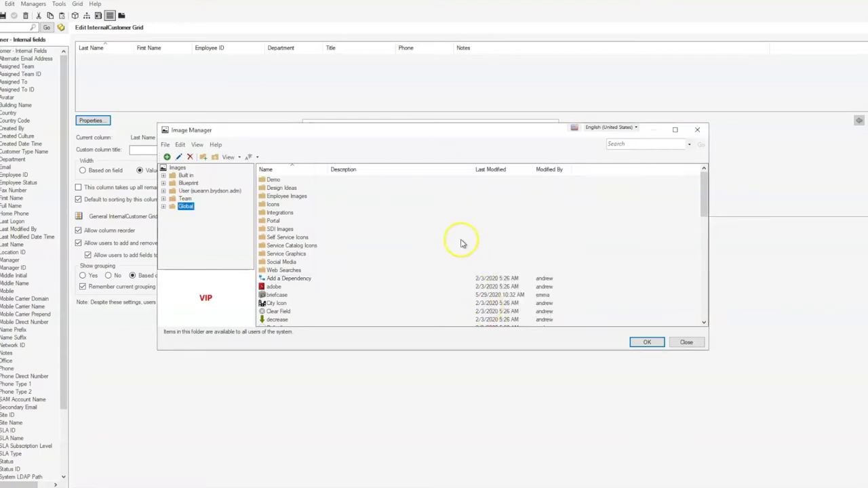
Step: Assign New VIP Icon as the VIP row image, apply the grid properties, and save the grid
click(650, 343)
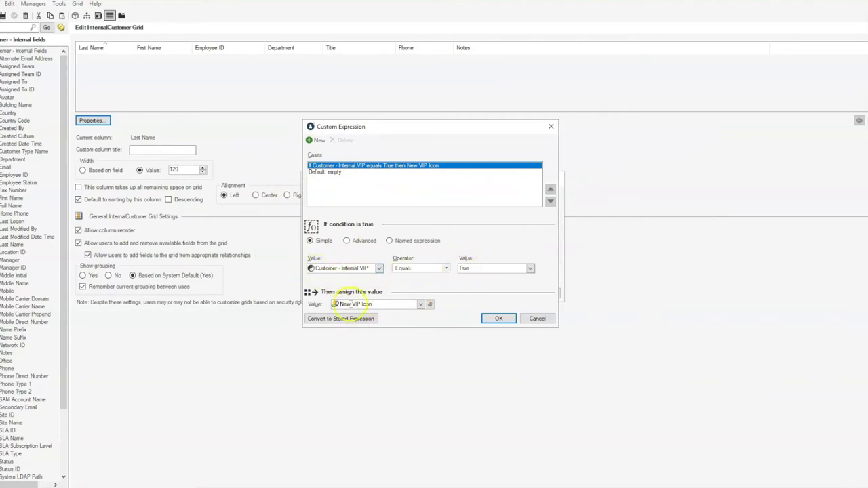
click(497, 318)
click(504, 293)
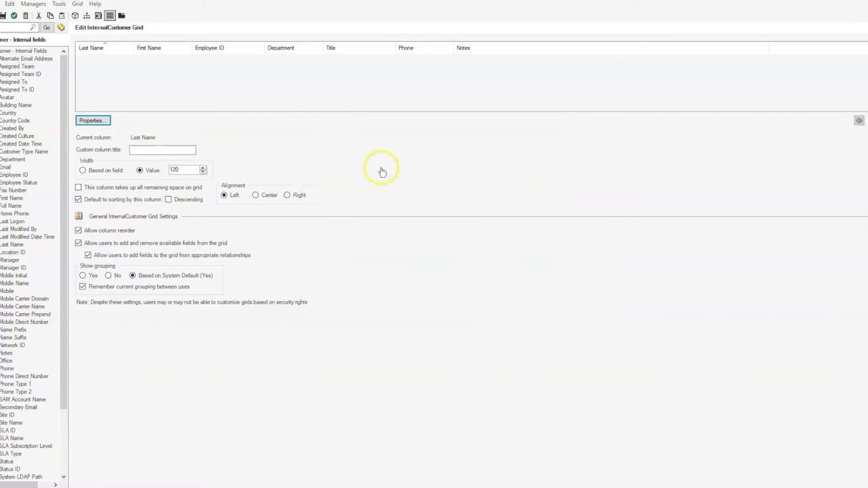
click(13, 15)
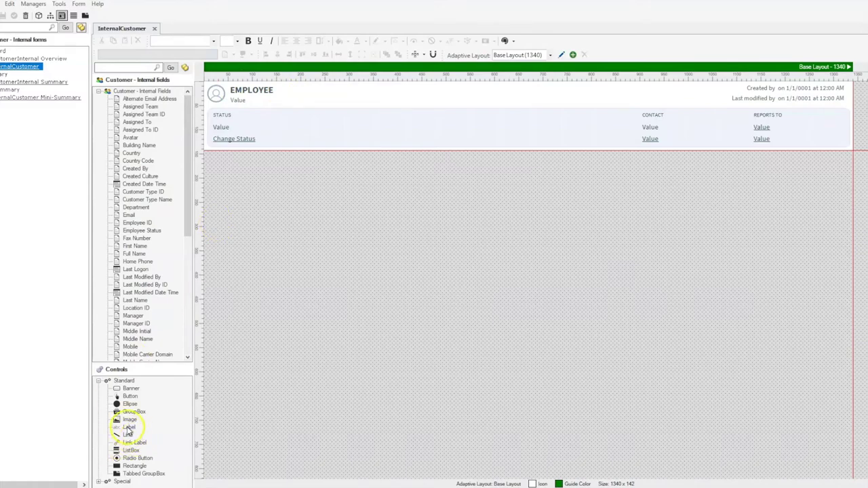
Step: Drag an Image control onto the InternalCustomer form beside the EMPLOYEE heading
drag(124, 381, 287, 94)
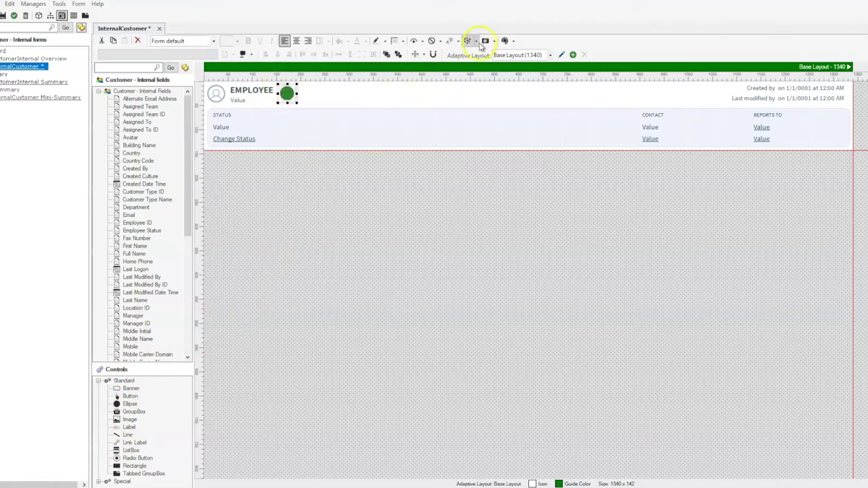
Step: Set the new image control's picture to New VIP Icon from the stored images
click(495, 42)
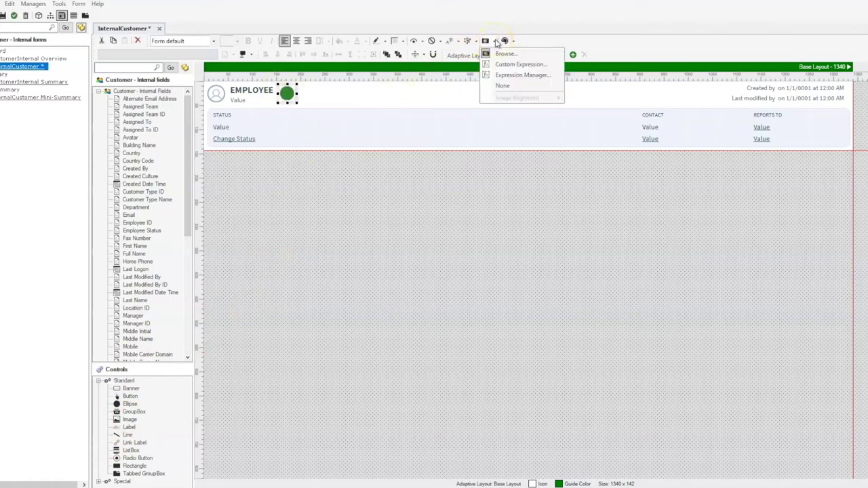
click(503, 55)
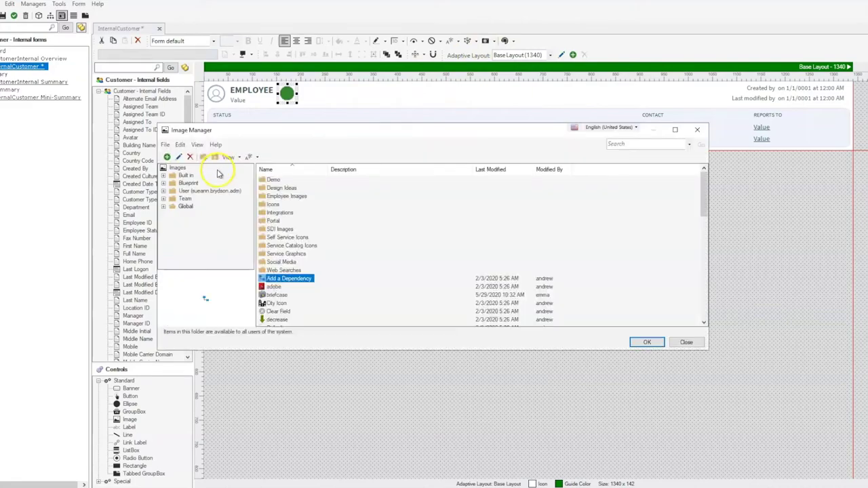
scroll(333, 271, down, 10)
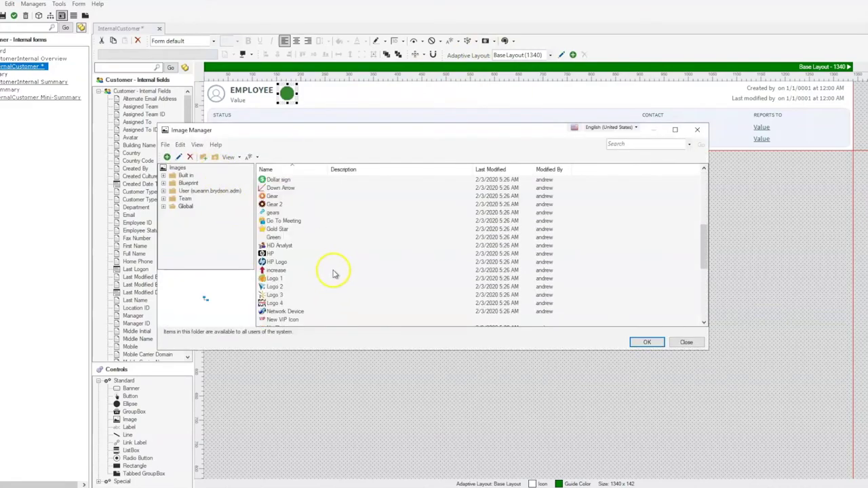
scroll(333, 271, up, 2)
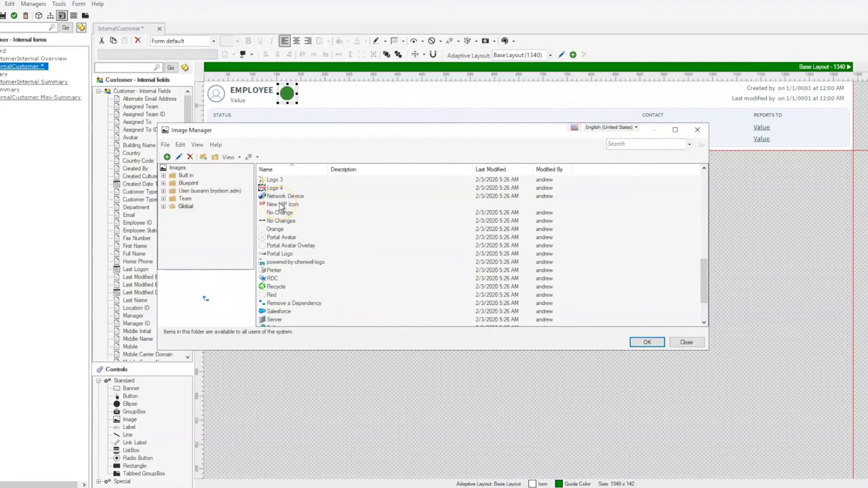
double_click(281, 205)
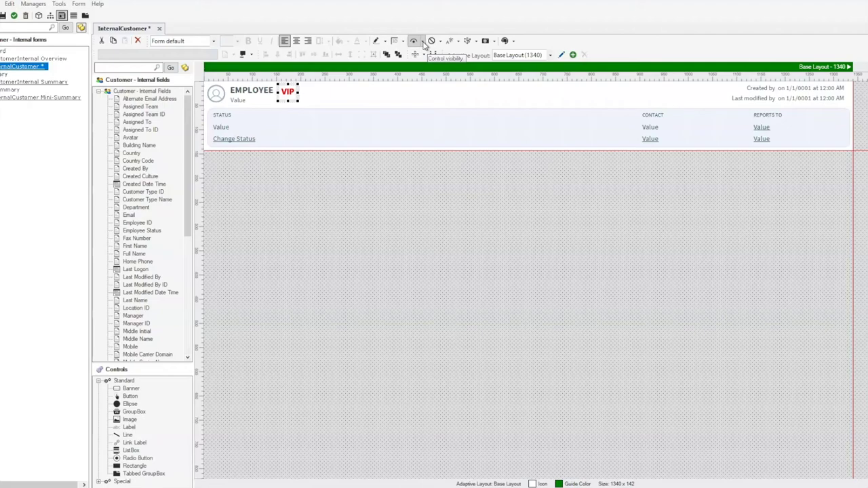
Step: Give the VIP icon a visibility expression: Customer - Internal VIP Equals True
click(423, 41)
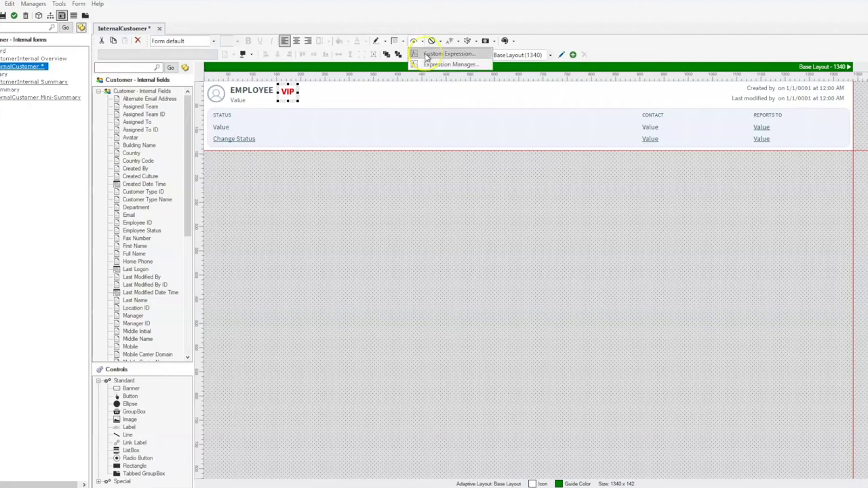
click(427, 56)
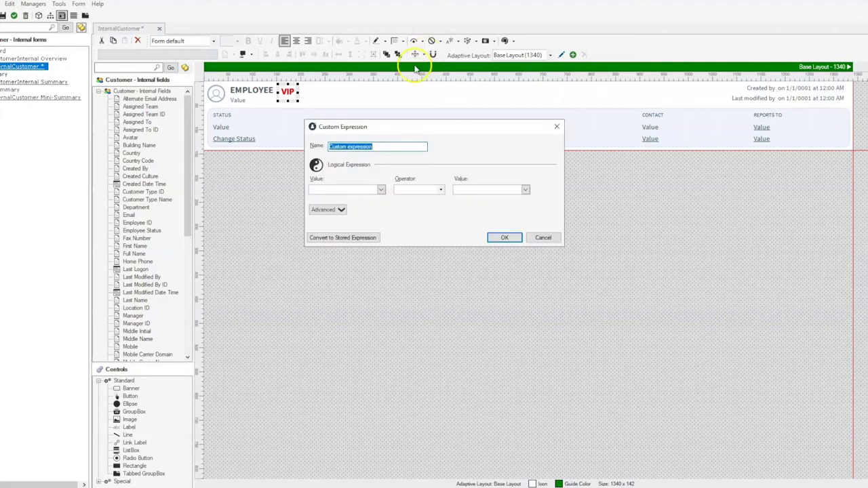
click(382, 191)
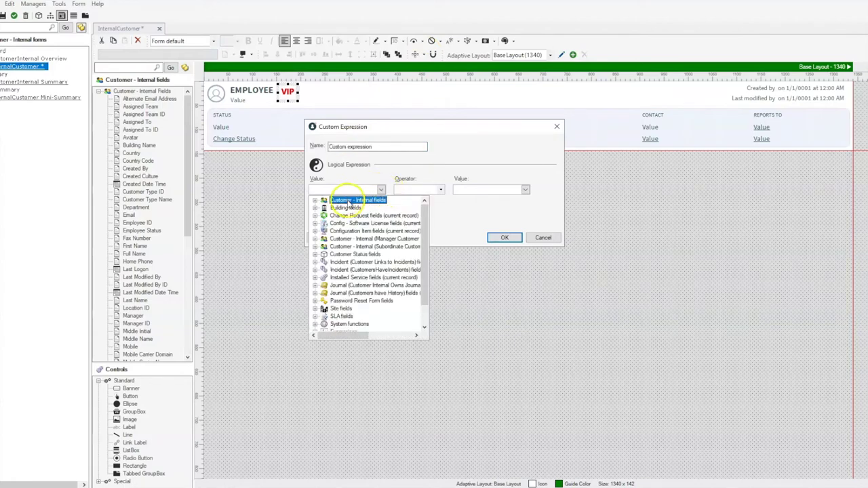
double_click(349, 202)
scroll(354, 274, down, 8)
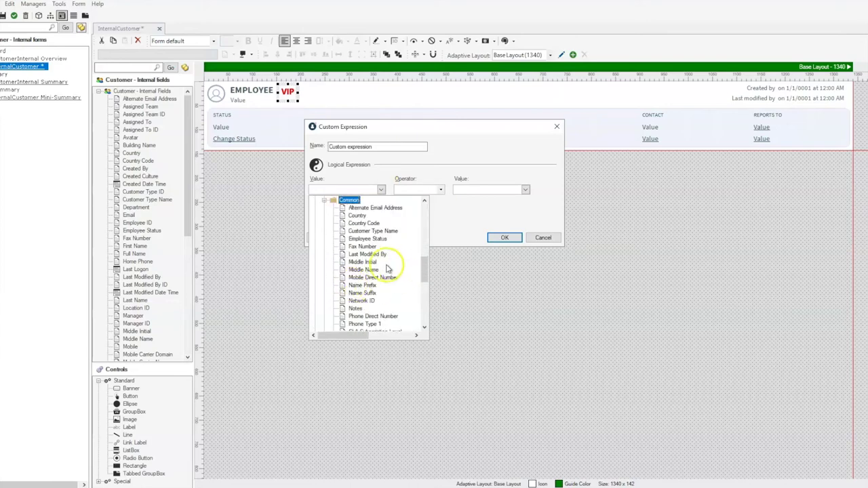
scroll(388, 270, down, 3)
click(356, 277)
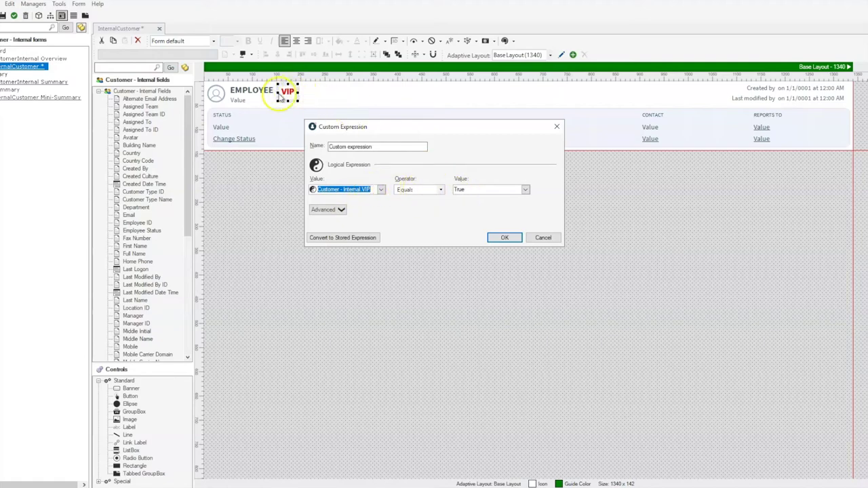
click(506, 238)
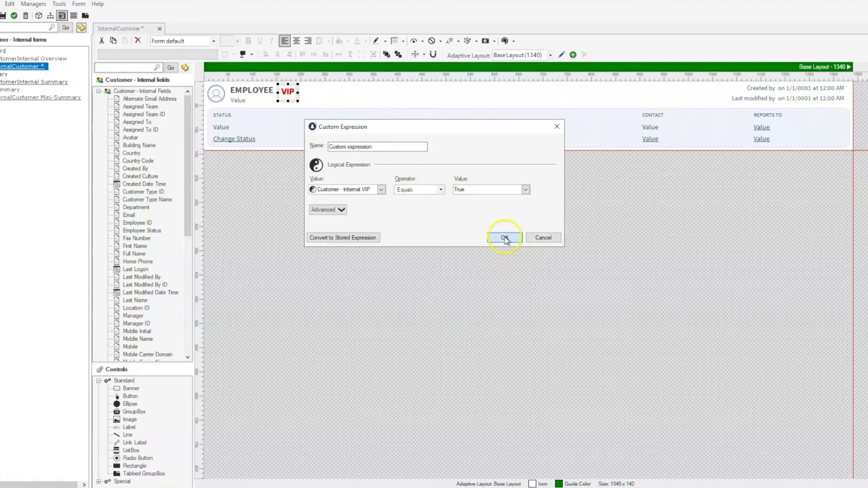
Step: Save the InternalCustomer form, close the editor, and open the Incident form for editing
click(6, 15)
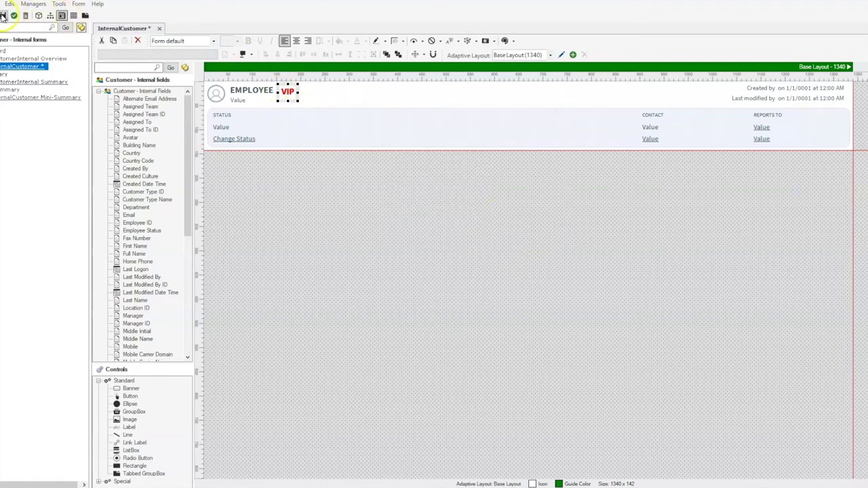
click(55, 16)
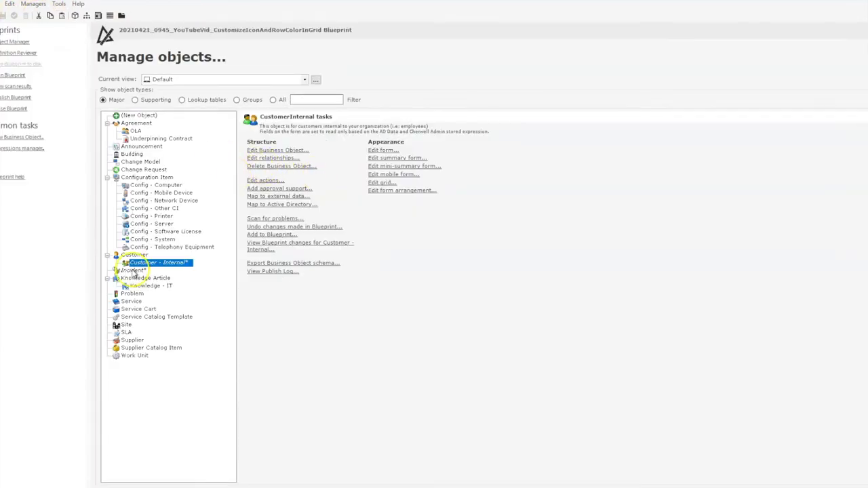
click(132, 271)
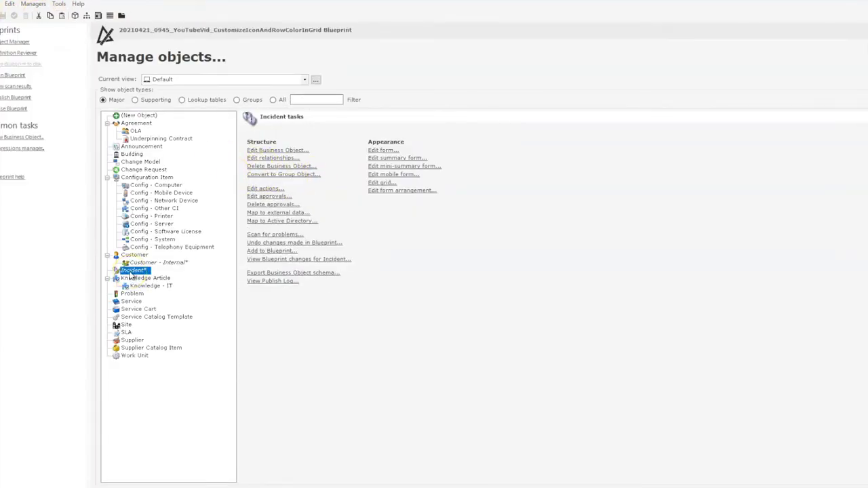
click(383, 152)
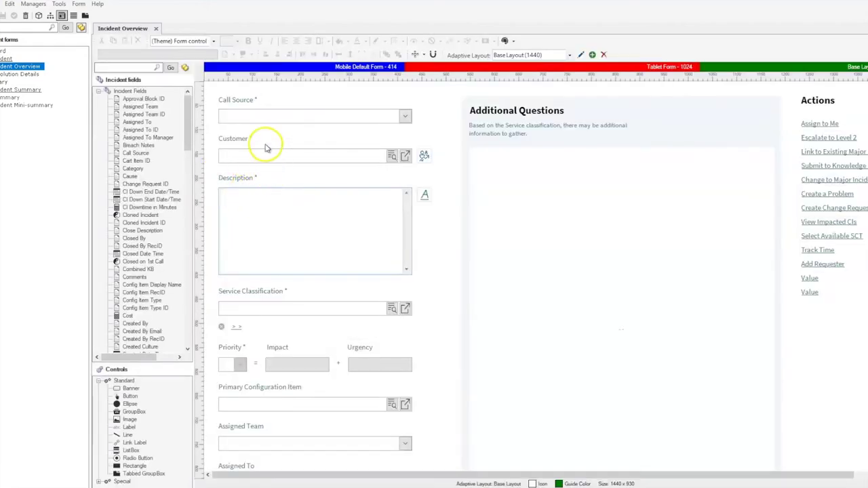
Step: Add an image control beside the Incident form's Customer label and set its image to New VIP Icon
drag(131, 424, 264, 139)
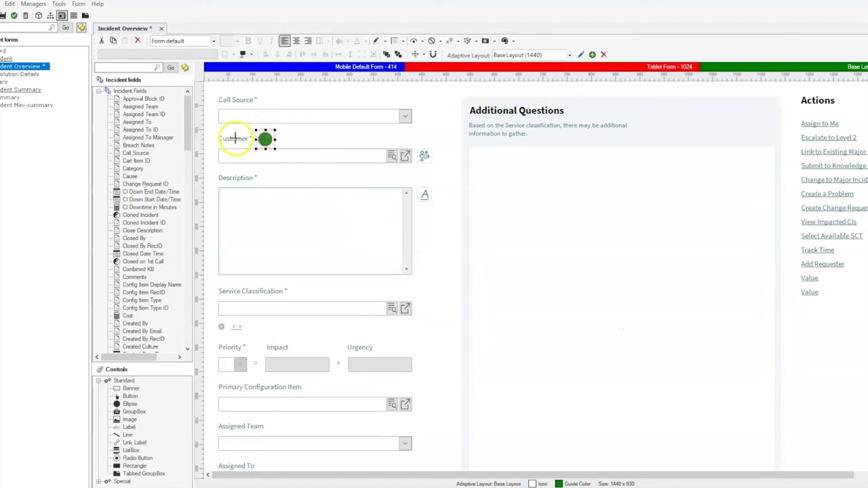
click(494, 40)
click(505, 53)
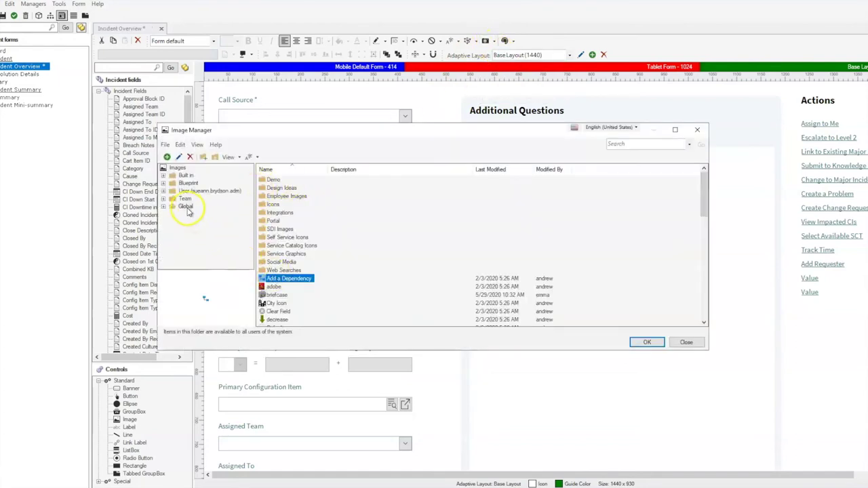
scroll(312, 230, down, 5)
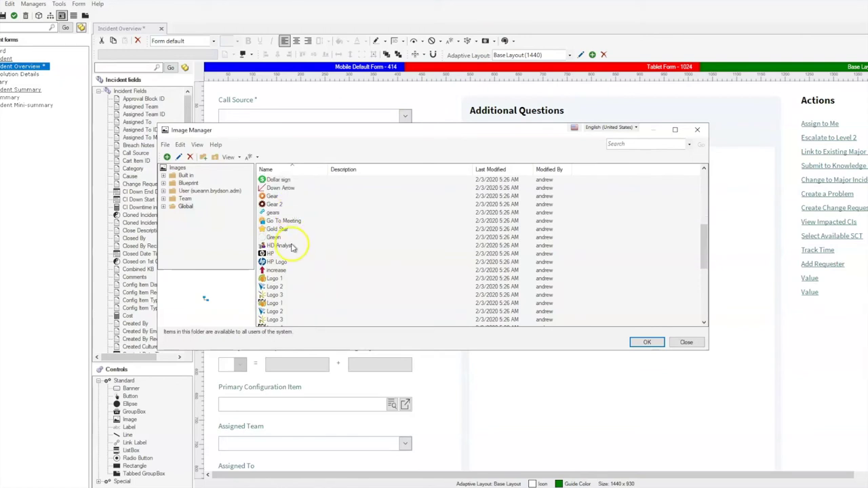
scroll(292, 247, down, 2)
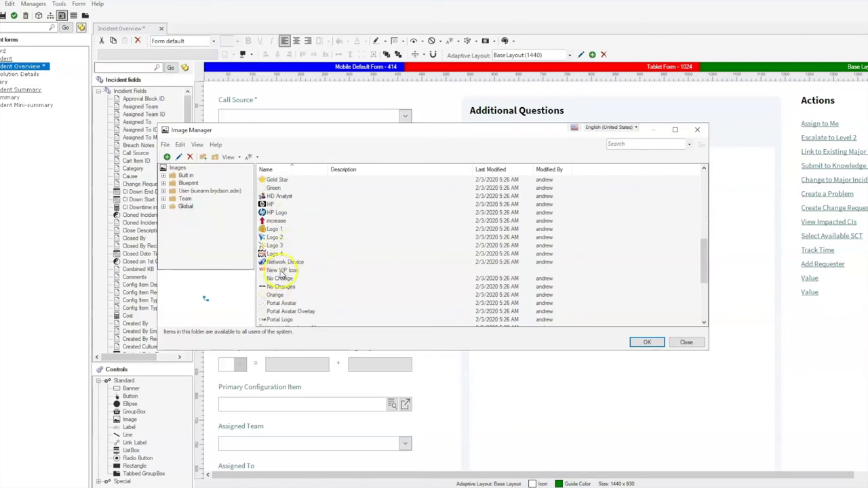
double_click(282, 270)
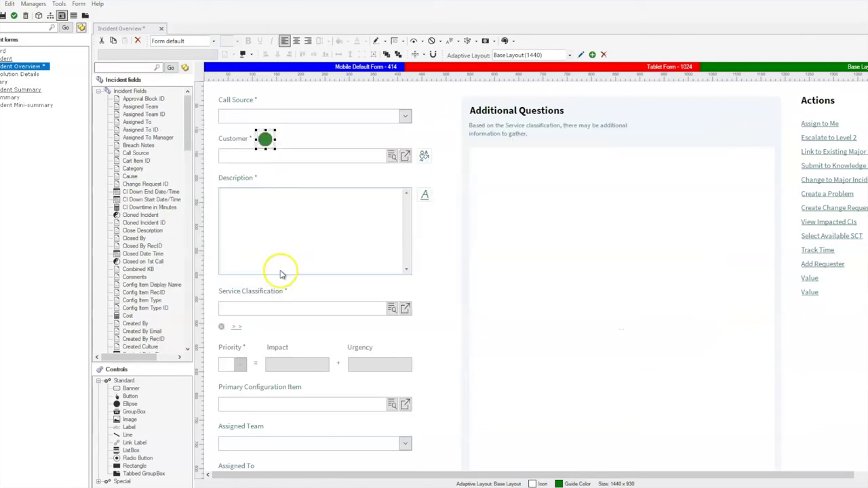
Step: Give the VIP image a custom visibility expression: Customer > VIP Equals True
click(419, 40)
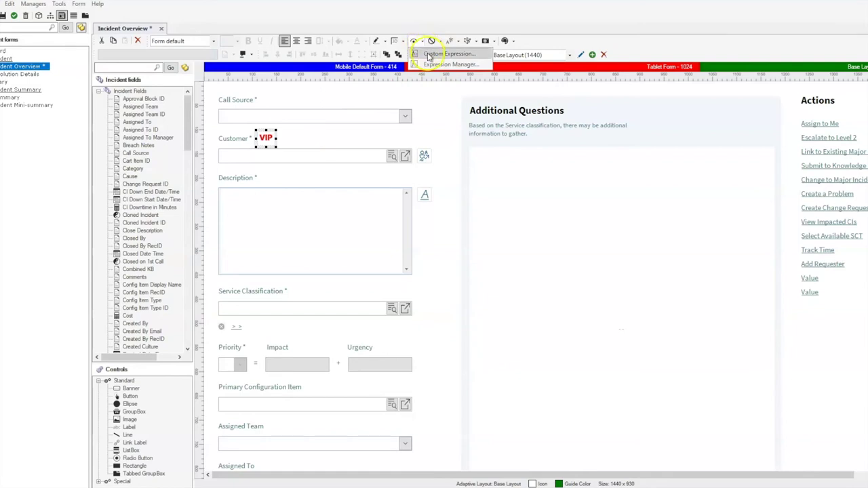
click(429, 55)
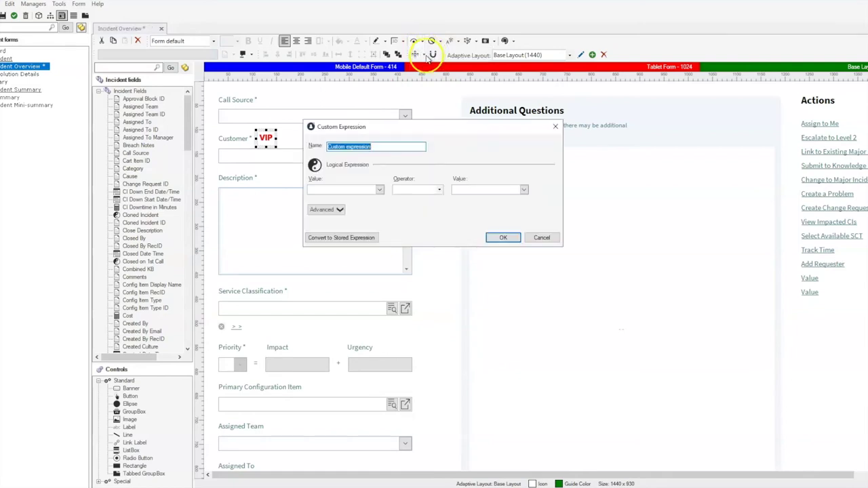
click(380, 190)
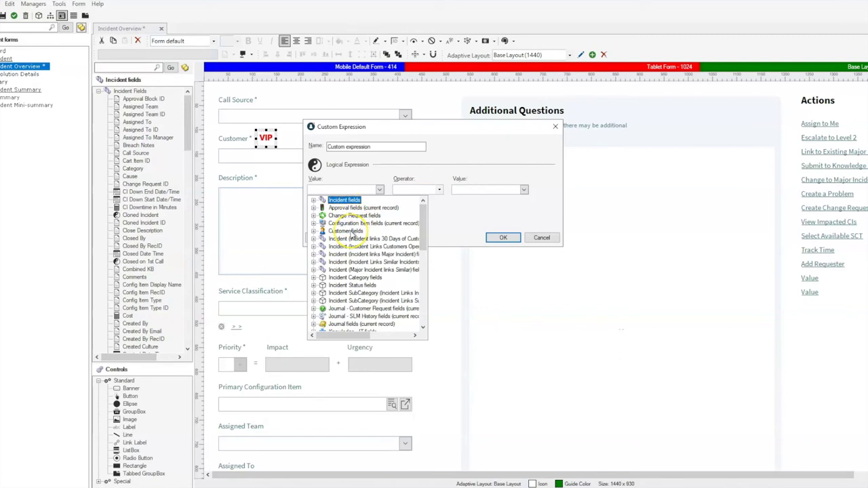
double_click(353, 235)
scroll(367, 271, down, 10)
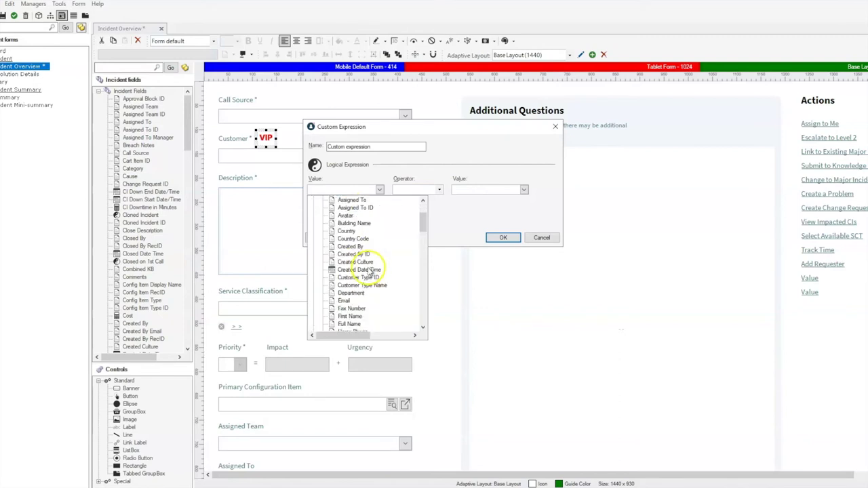
scroll(366, 273, down, 8)
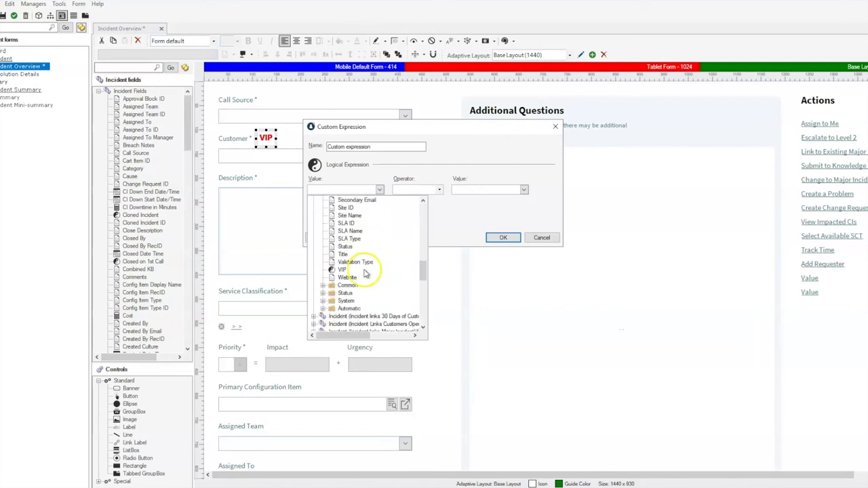
double_click(343, 247)
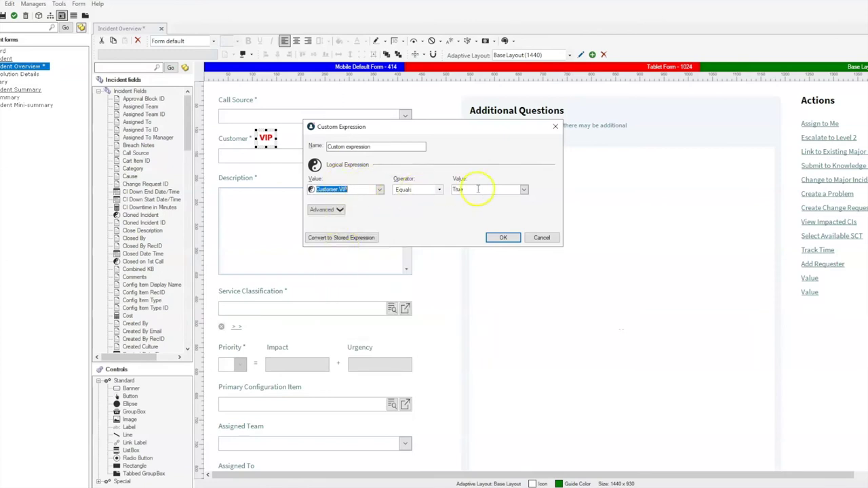
click(502, 238)
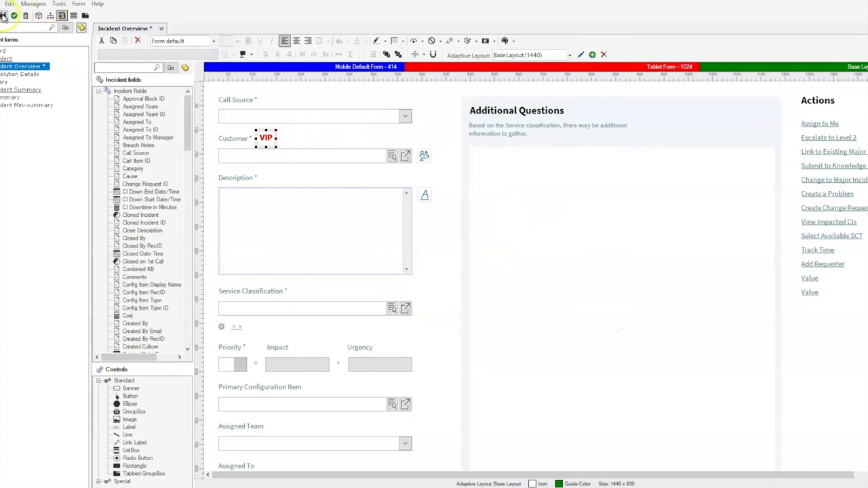
Step: Close the form editor and publish the blueprint, scanning only the current culture and ignoring conflicts
click(45, 82)
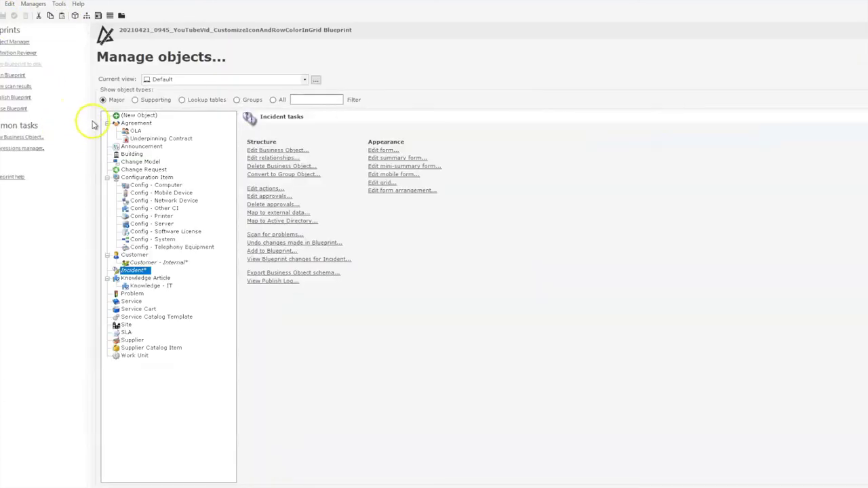
click(15, 98)
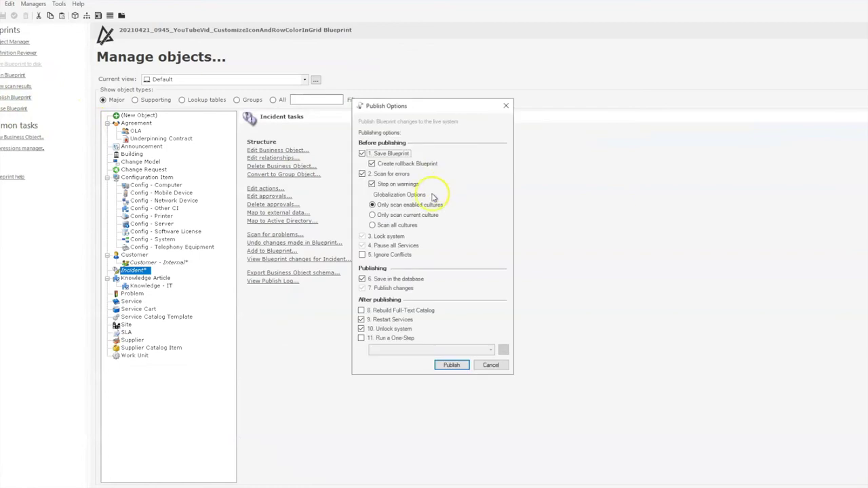
click(388, 216)
click(378, 254)
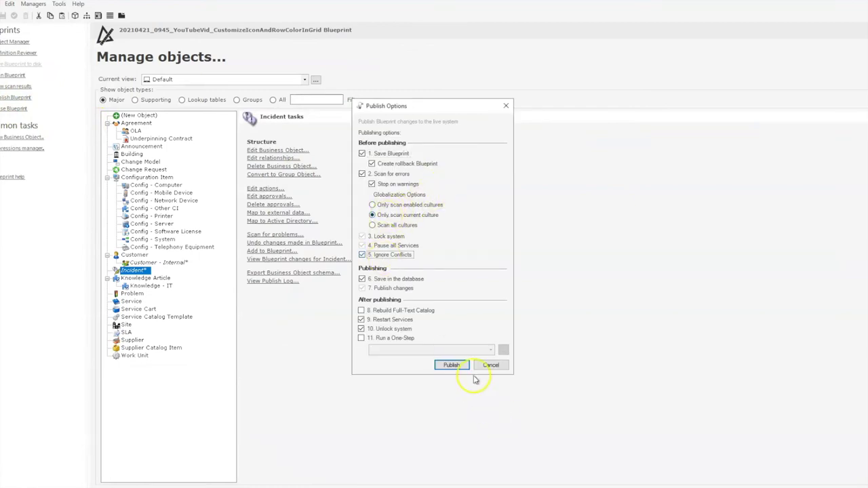
click(458, 366)
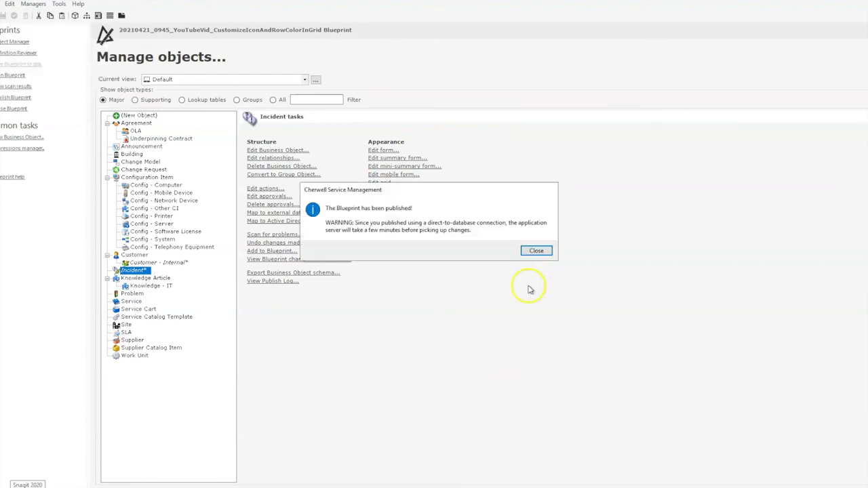
Step: Dismiss the publish confirmation, switch to the client, and run Help > Reload Definitions
click(547, 253)
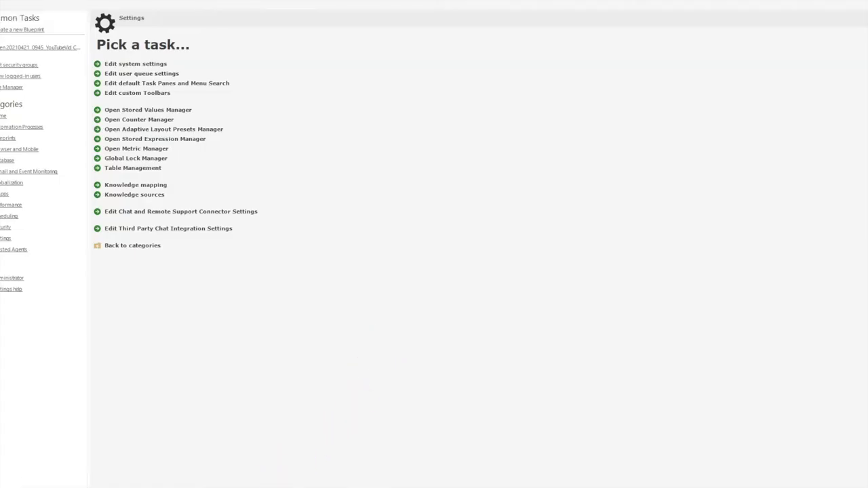
mouse_move(218, 487)
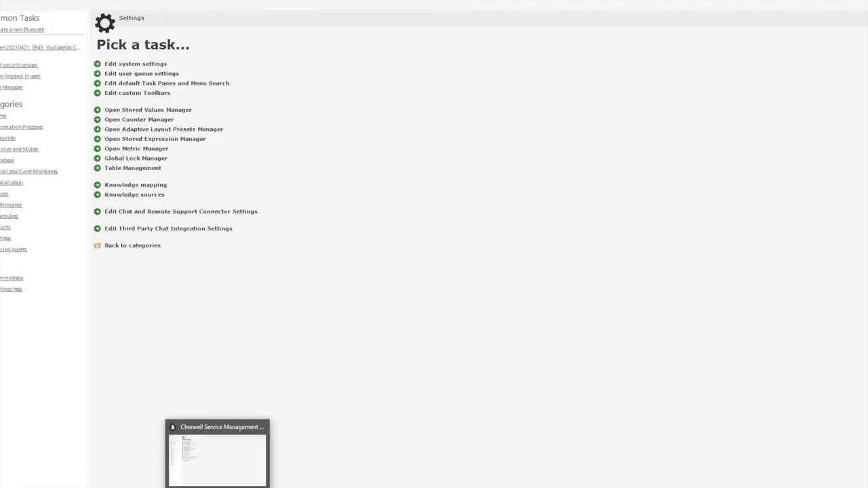
click(217, 458)
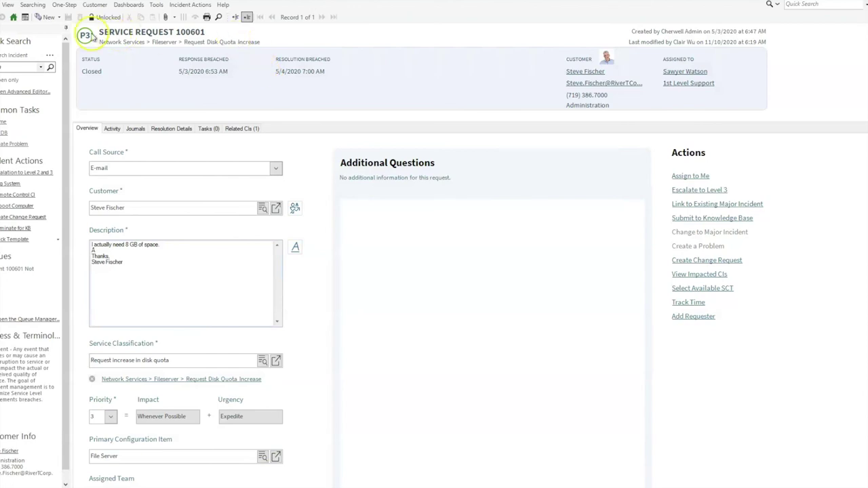
click(223, 5)
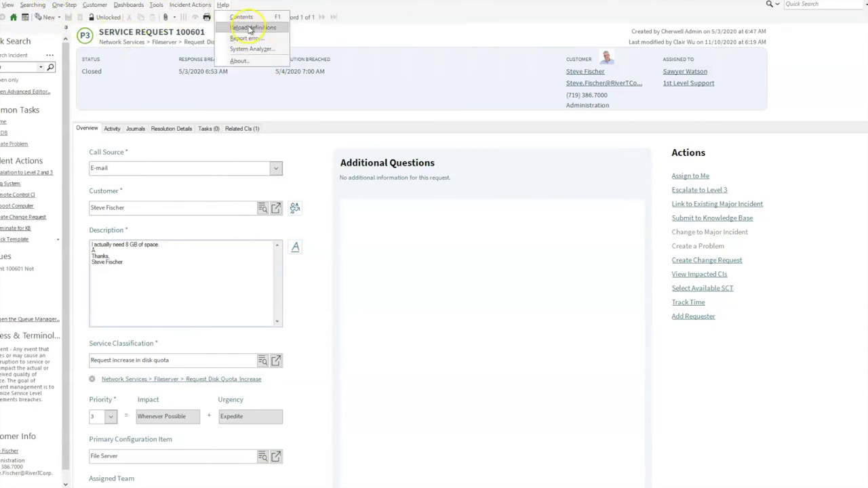
click(252, 27)
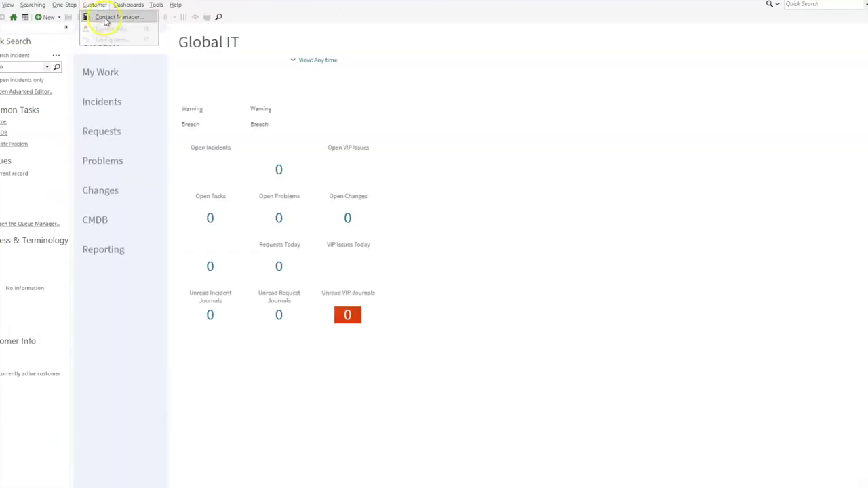
click(109, 16)
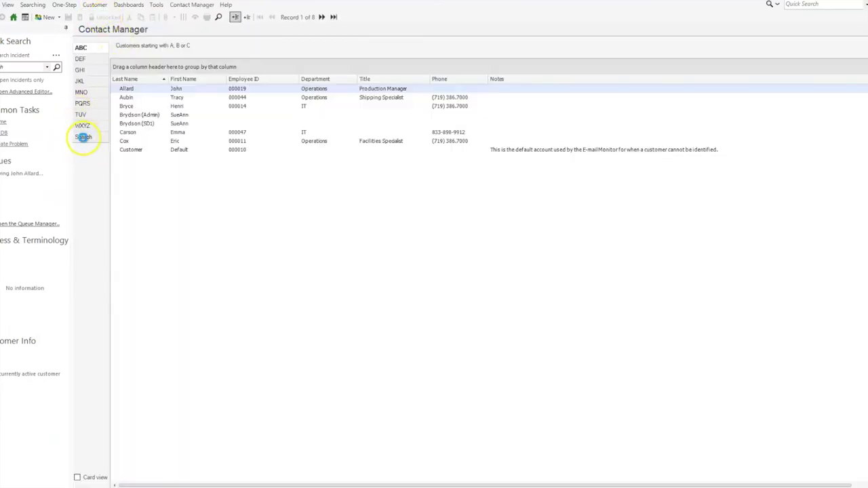
Step: List all contacts, open a VIP employee's record, and check their related incidents for the VIP icon
click(84, 137)
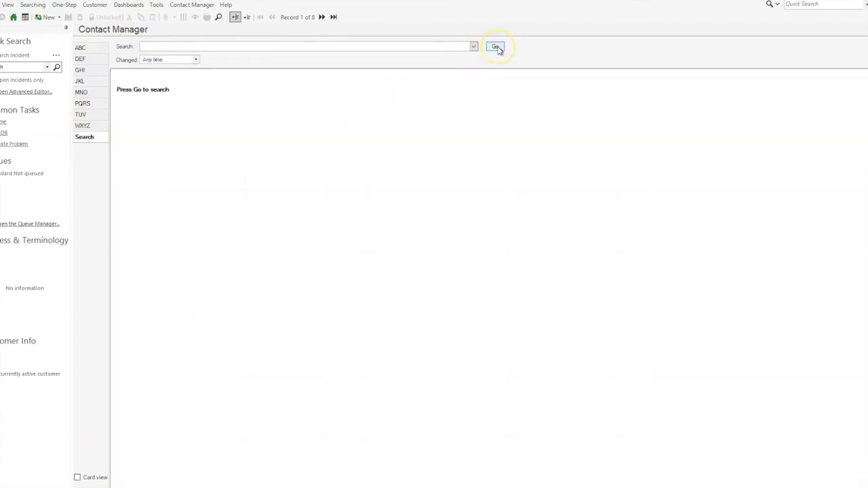
click(496, 48)
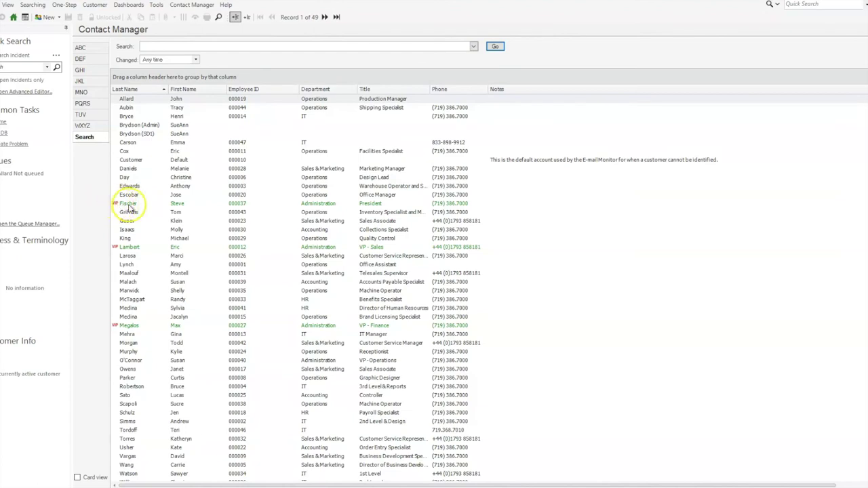
double_click(129, 204)
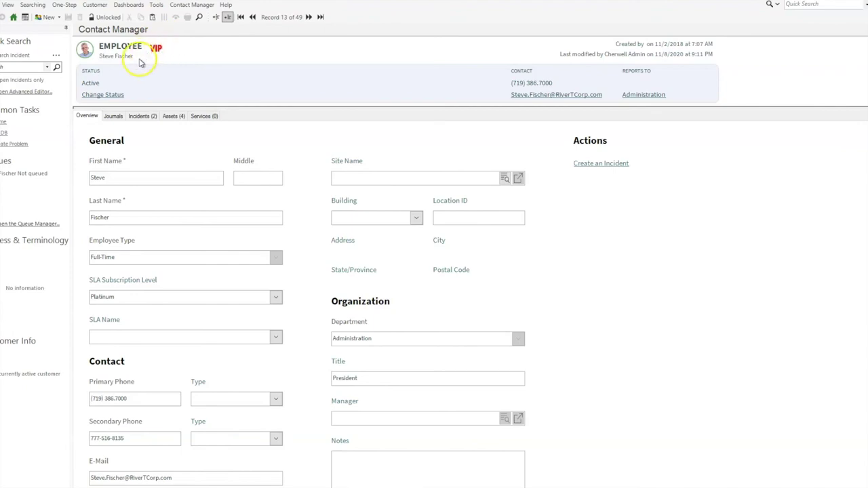
click(142, 117)
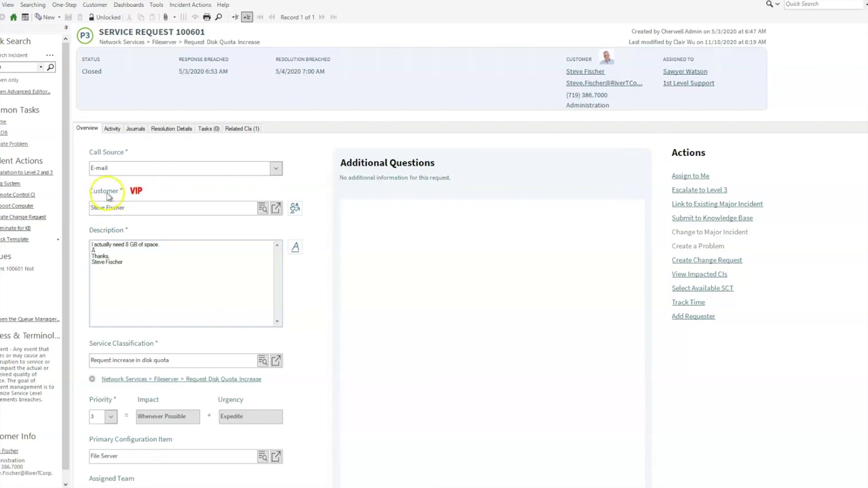
Step: Replace Service Request 100601's customer with a non-VIP contact picked from the full contact list
click(262, 210)
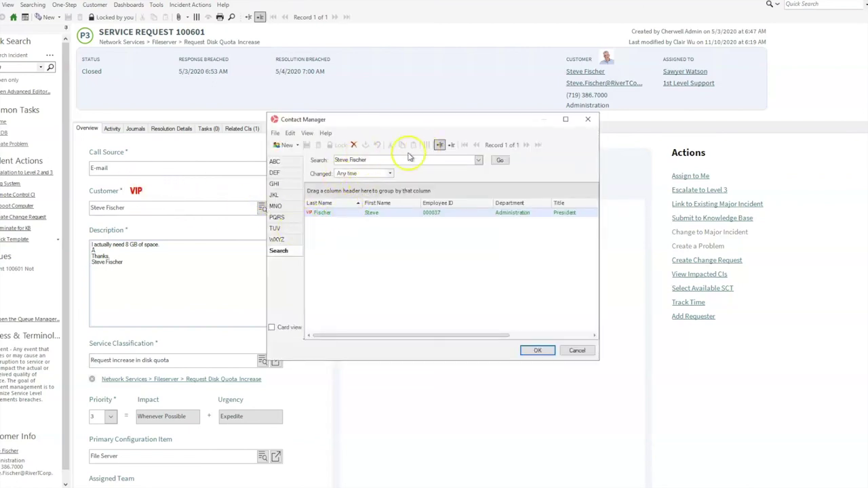
drag(391, 161, 290, 165)
key(BackSpace)
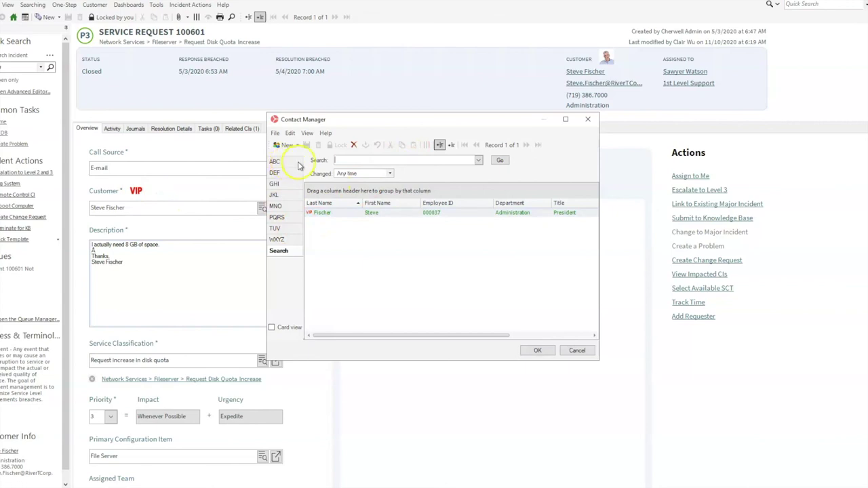
click(502, 162)
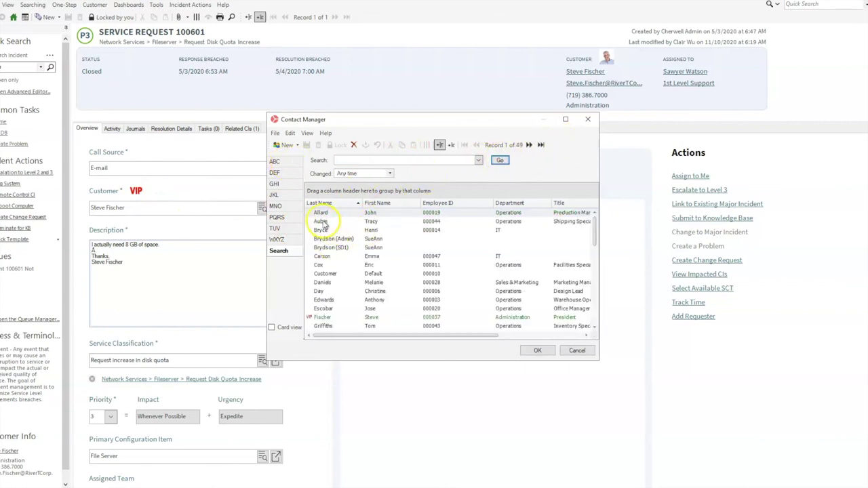
double_click(323, 224)
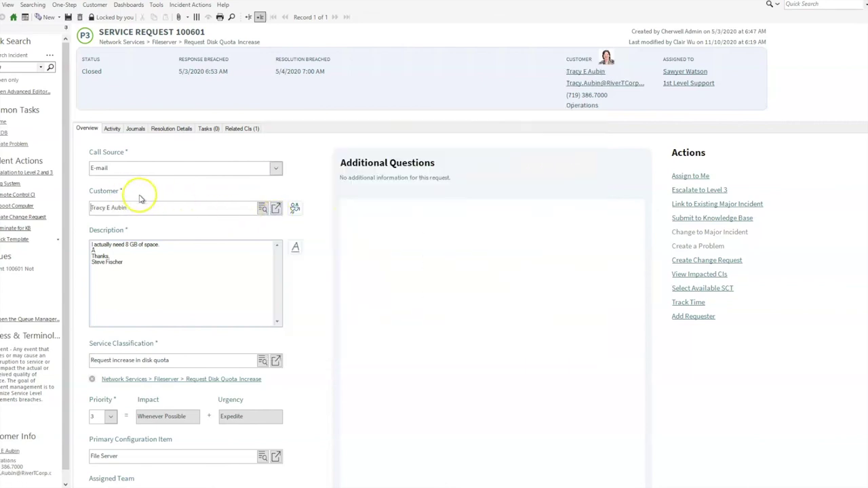